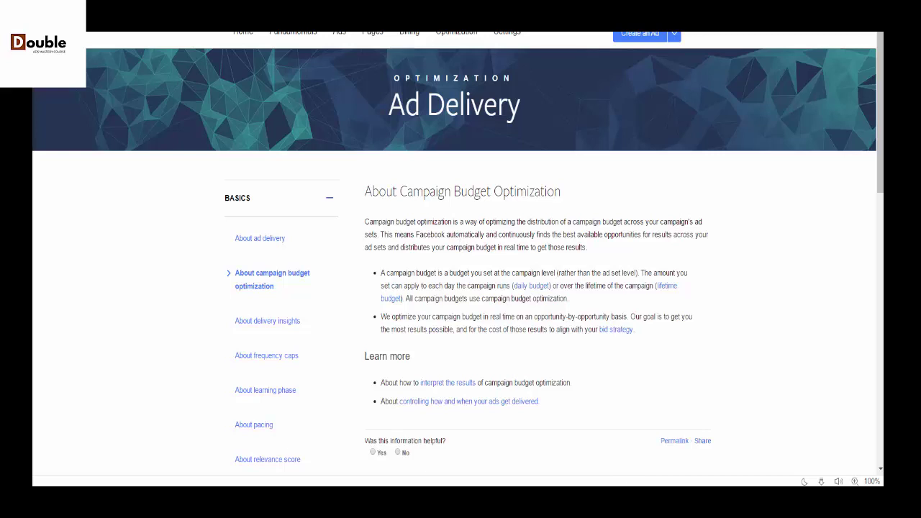
Examine the illustration comparing budgets allocated per ad set with a single campaign-level budget
left_click(687, 439)
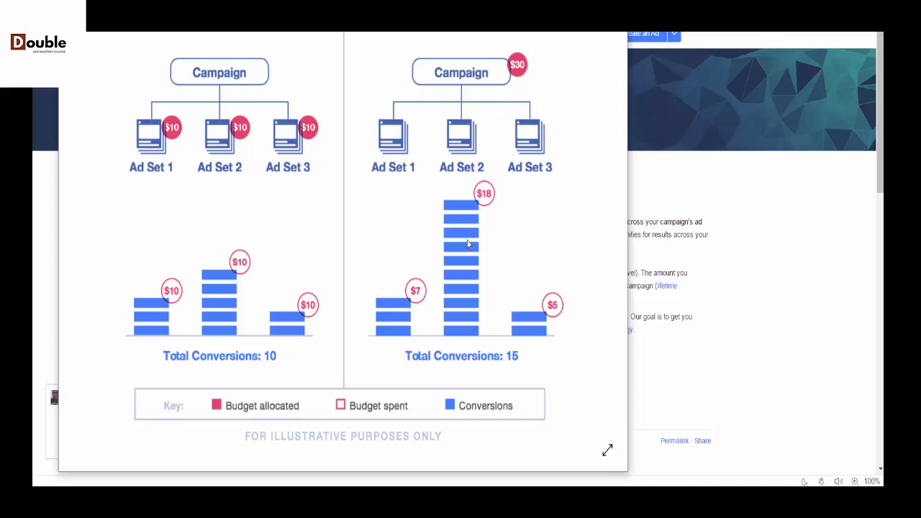
left_click(743, 268)
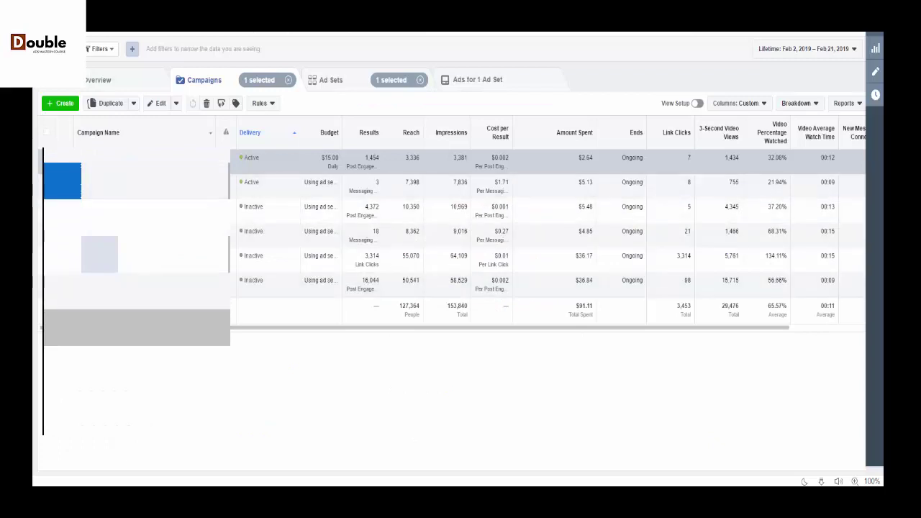
Select only the inactive link-clicks campaign and check the budget of its ad set
left_click(288, 80)
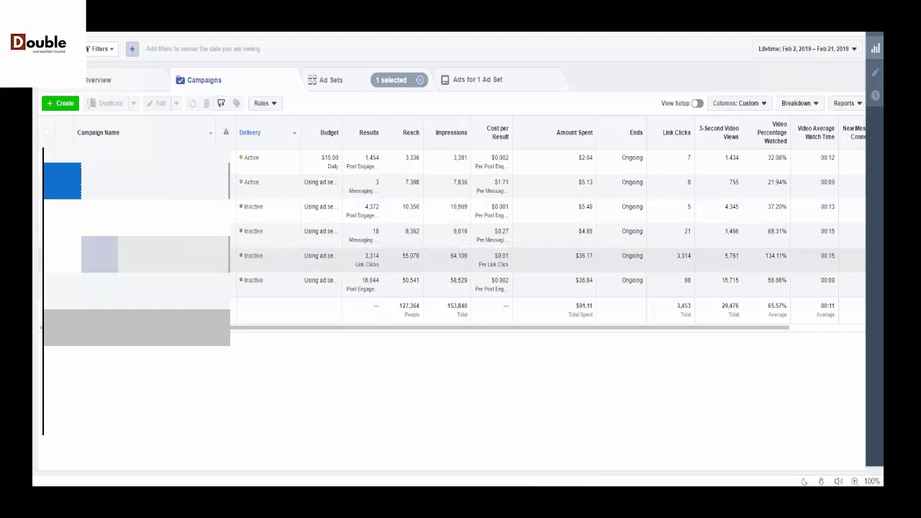
left_click(47, 255)
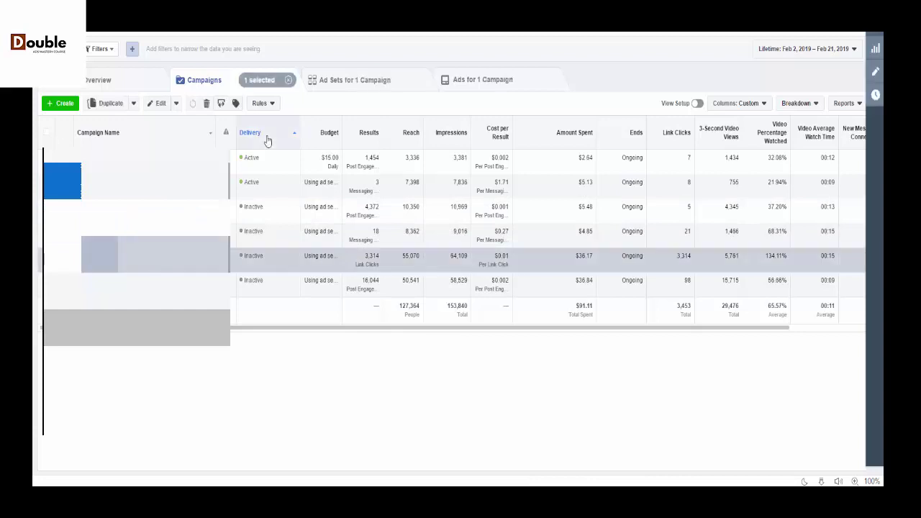
left_click(344, 84)
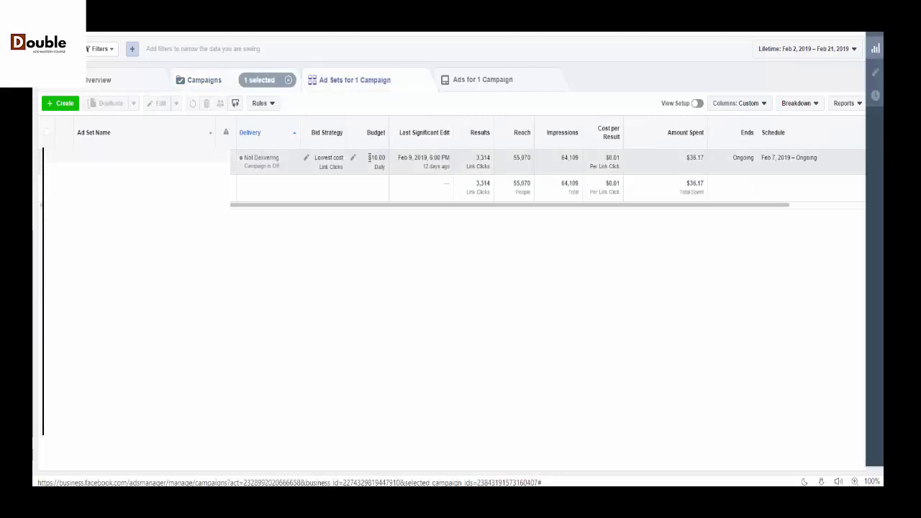
mouse_move(370, 139)
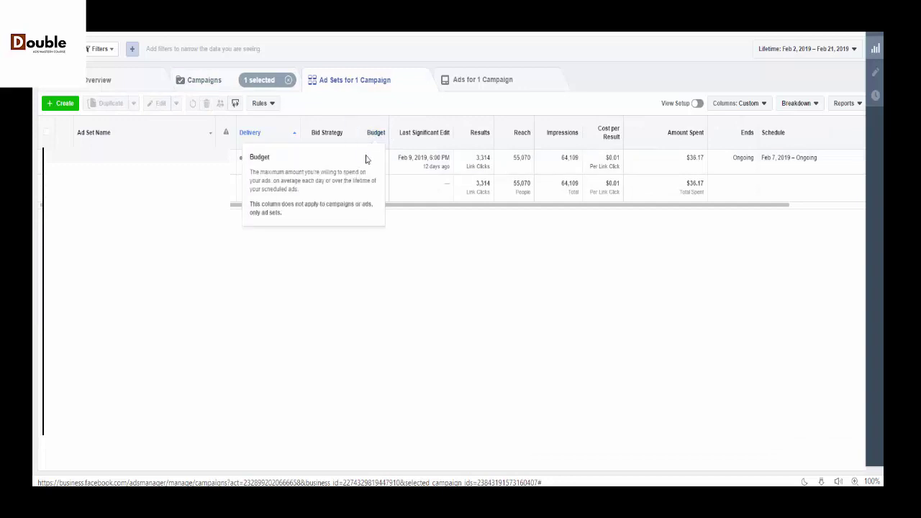
Switch the selection to the active post-engagement campaign and compare its campaign-level budget with its ad sets' budget entries
left_click(219, 83)
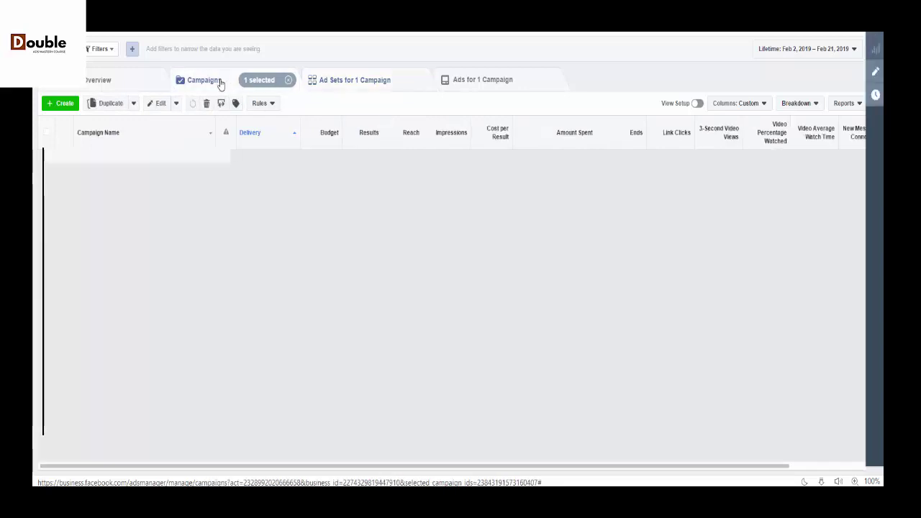
left_click(47, 256)
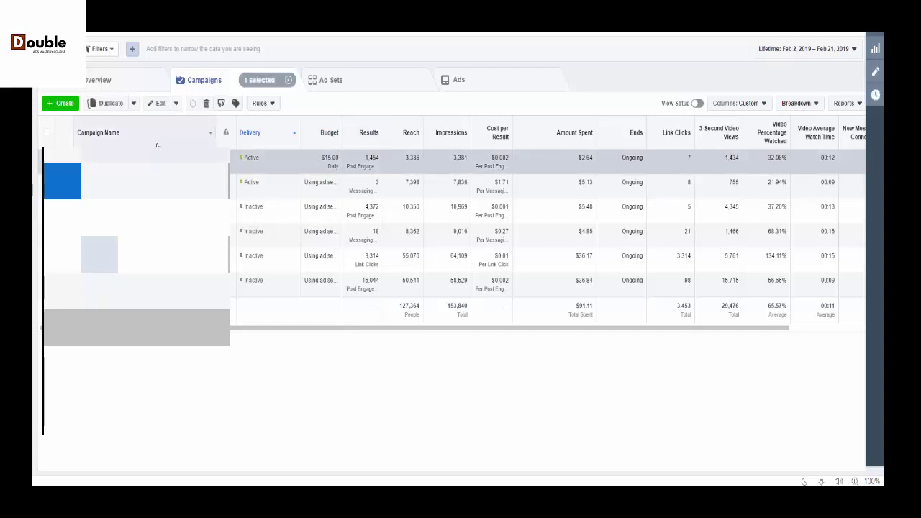
left_click(361, 82)
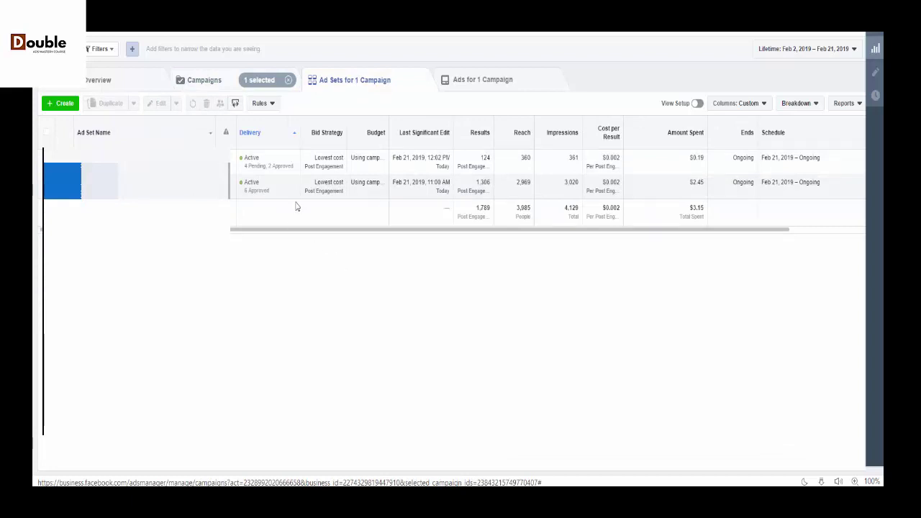
left_click(218, 86)
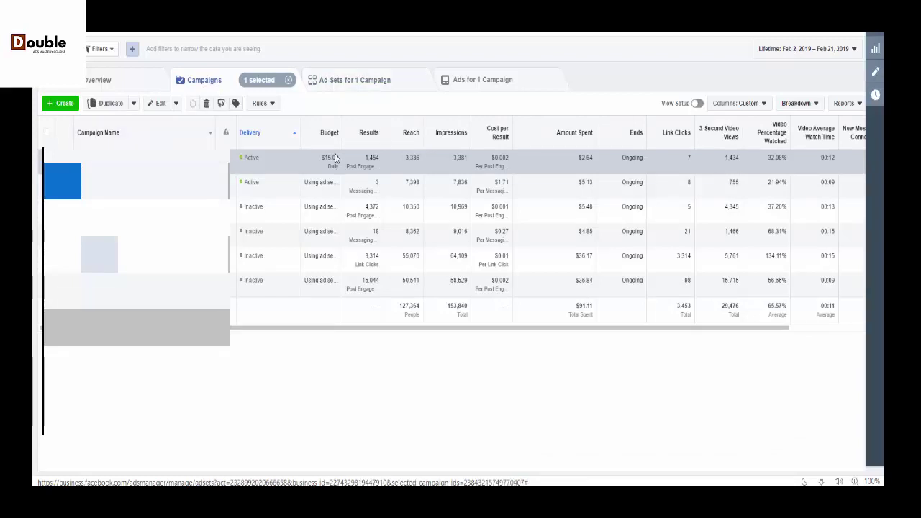
left_click(343, 86)
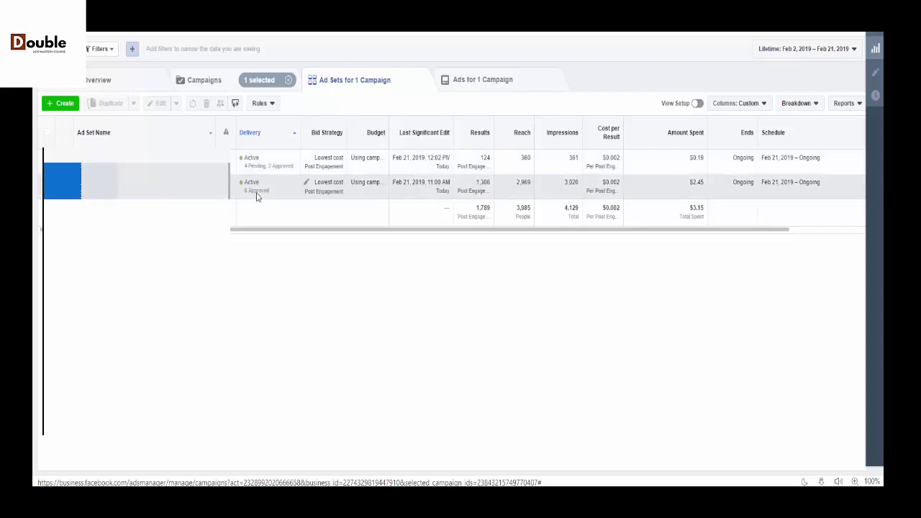
Review the results and costs of all ads in the selected post-engagement campaign
left_click(469, 87)
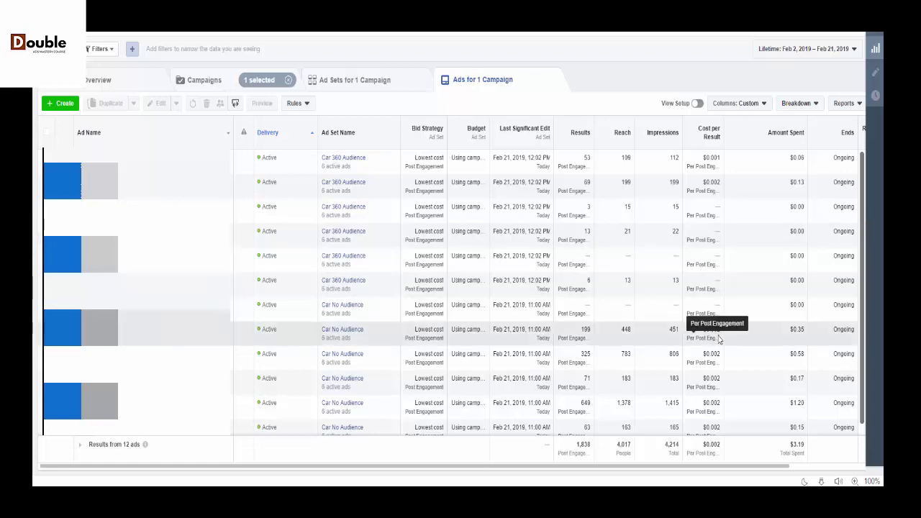
left_click_drag(687, 469, 725, 467)
scroll(724, 452, "left", 3)
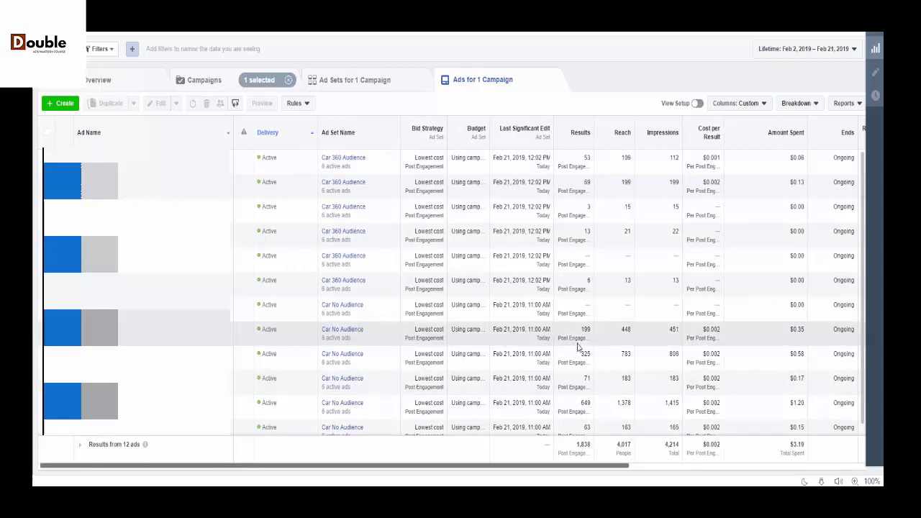
Compare the post-engagement campaign's budget at campaign level with the budget column of its two ad sets
left_click(221, 84)
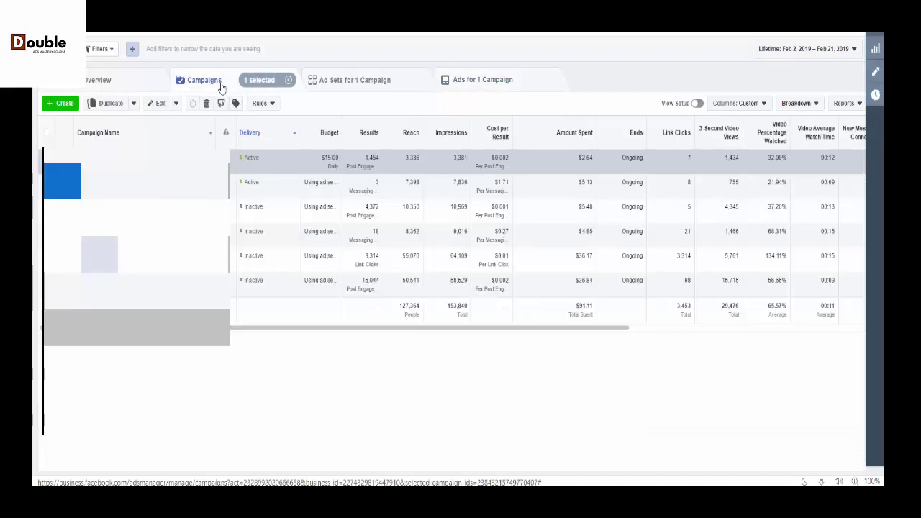
left_click(339, 85)
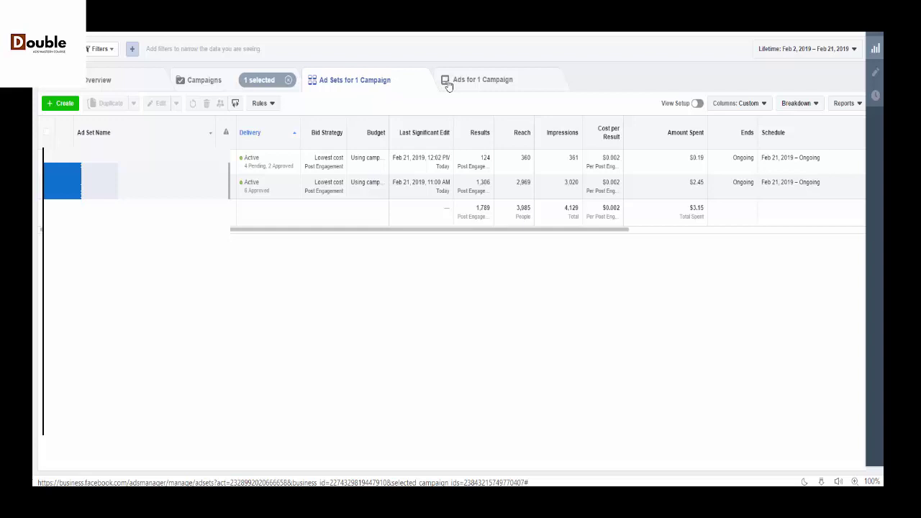
left_click(216, 81)
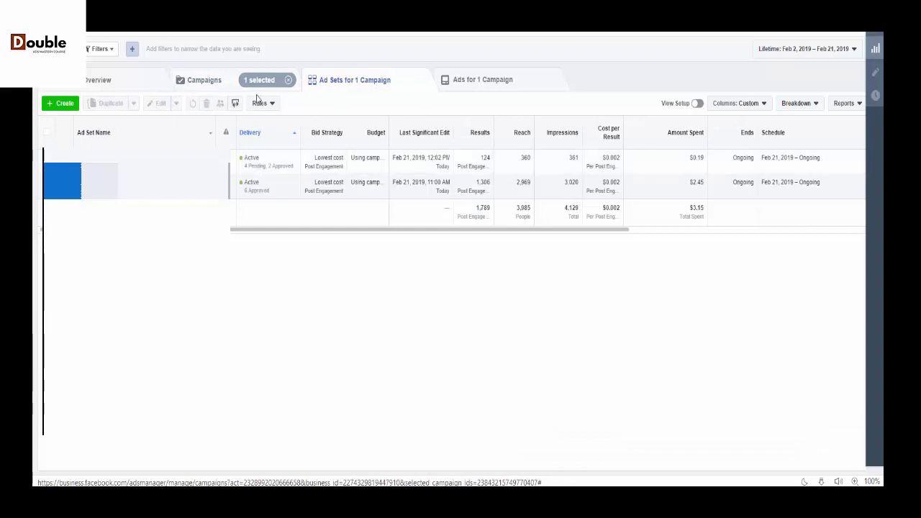
left_click(216, 81)
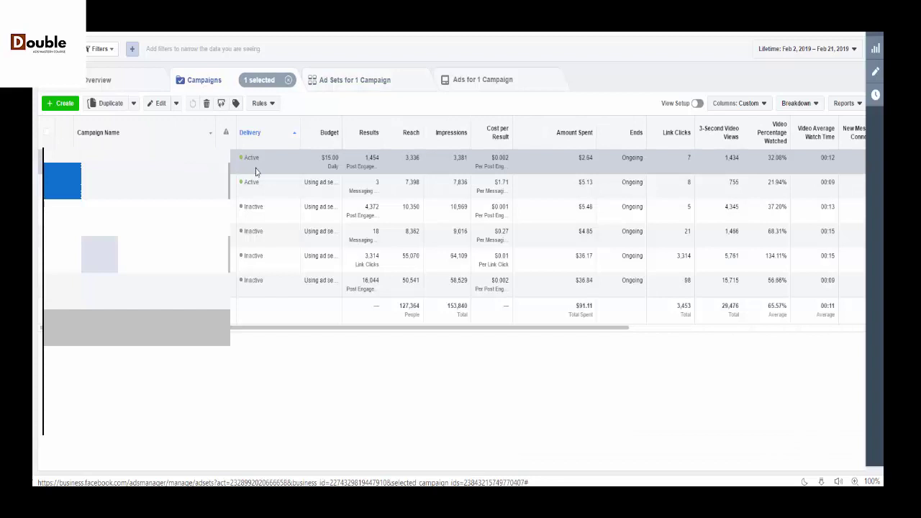
left_click(352, 85)
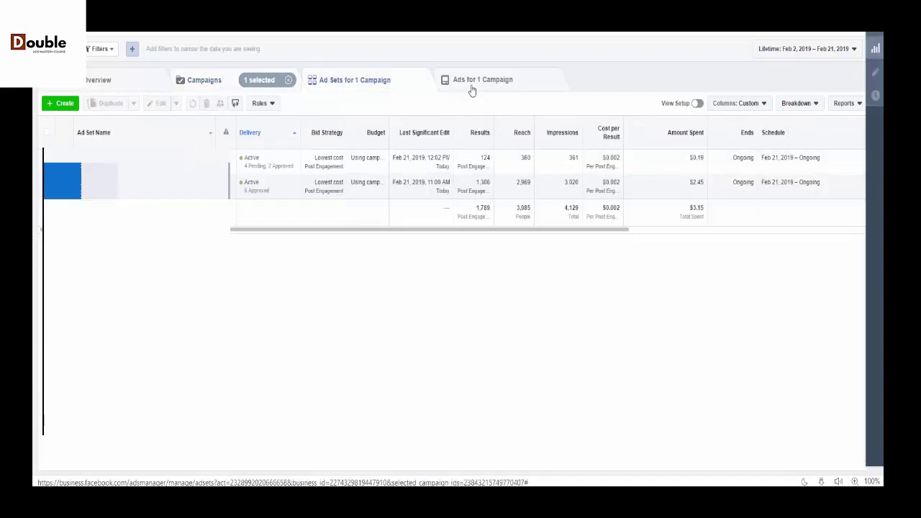
left_click(224, 84)
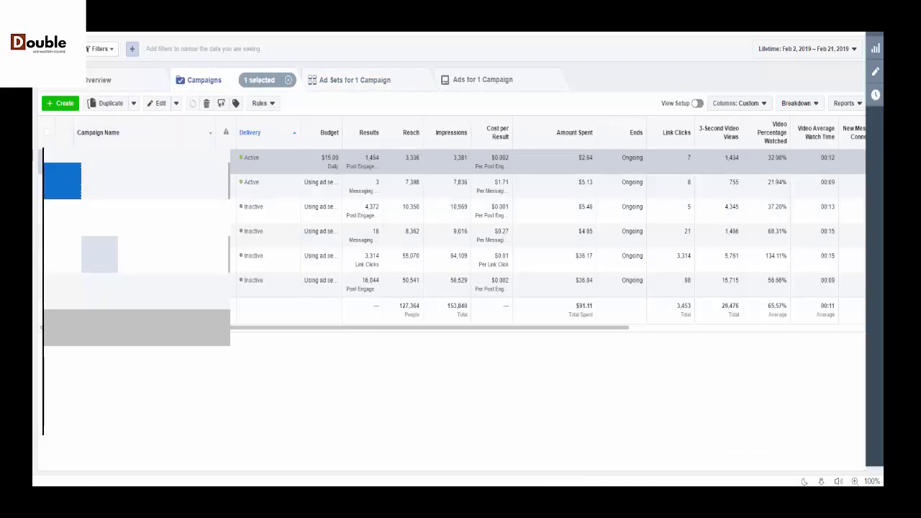
Replace the campaign selection with the active messaging campaign and view the daily budgets of its ad sets
left_click(46, 158)
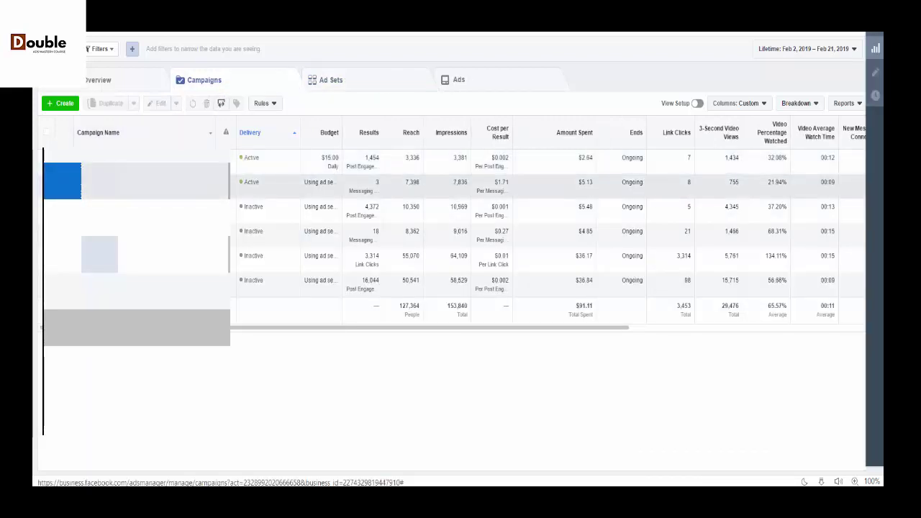
left_click(354, 78)
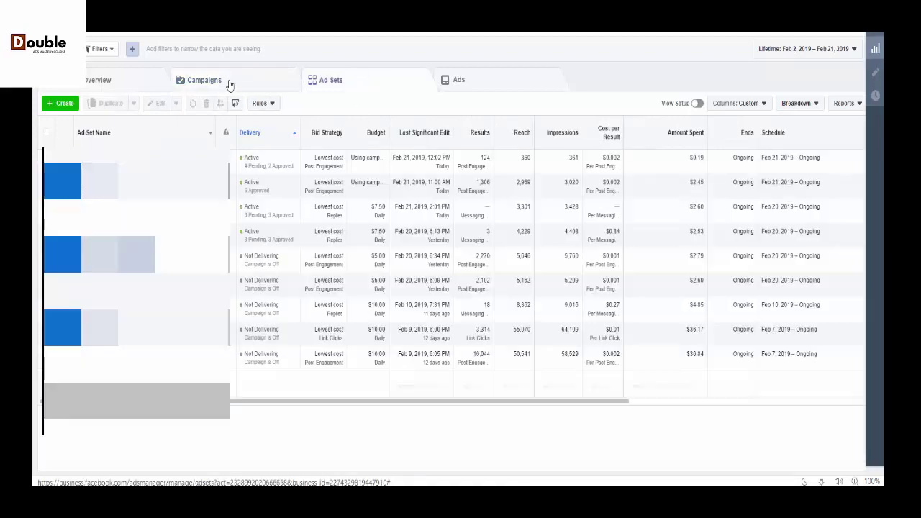
left_click(228, 84)
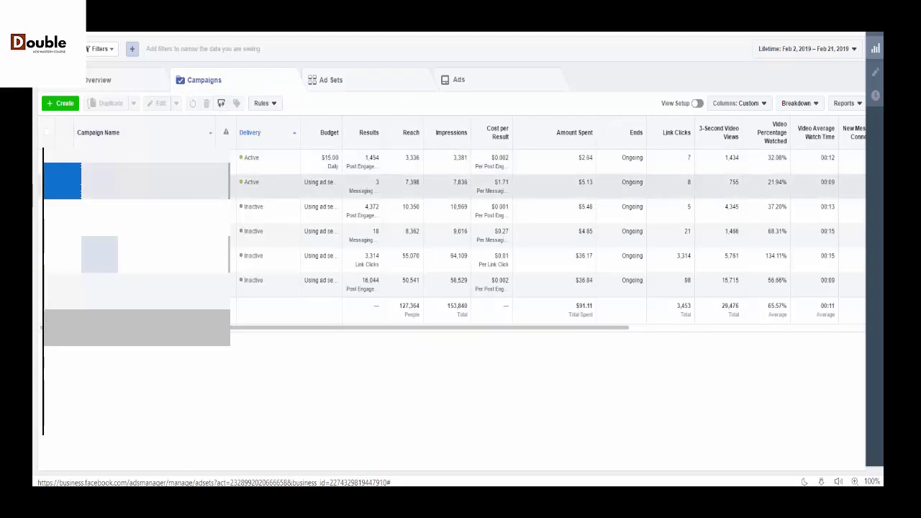
left_click(48, 182)
left_click(339, 82)
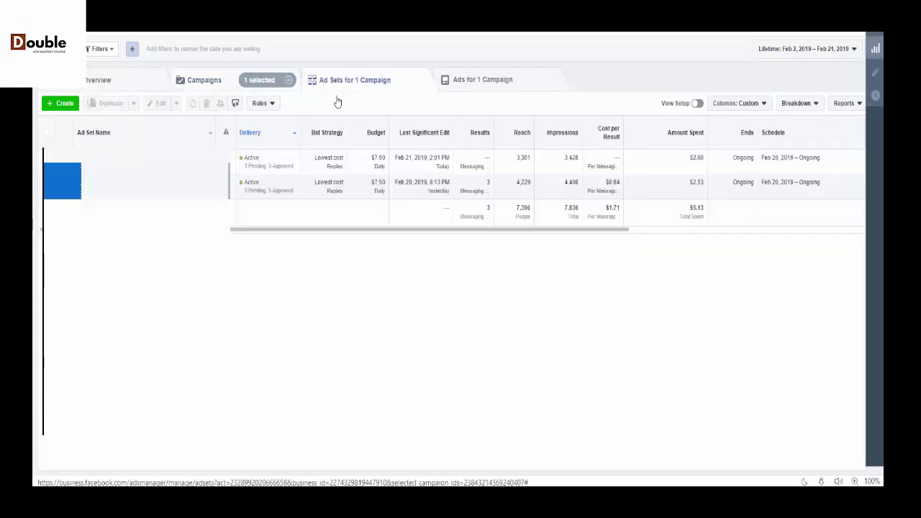
left_click(204, 80)
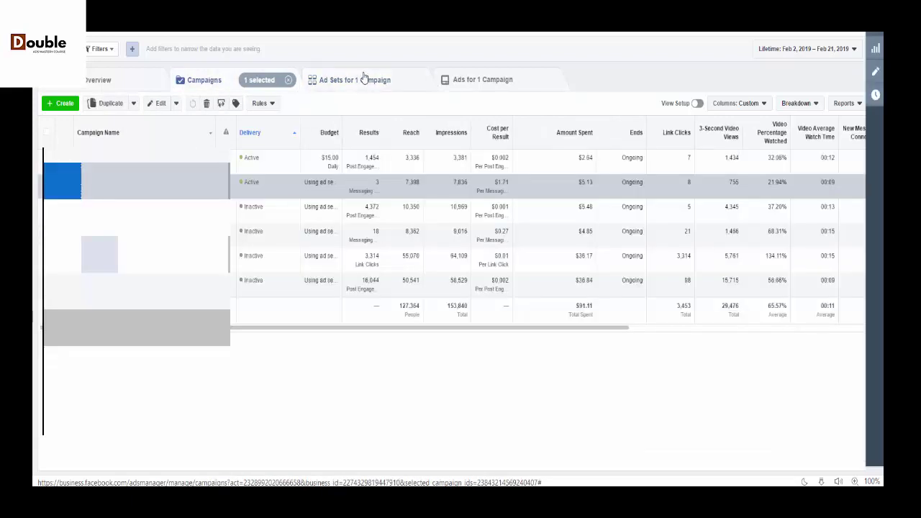
left_click(364, 79)
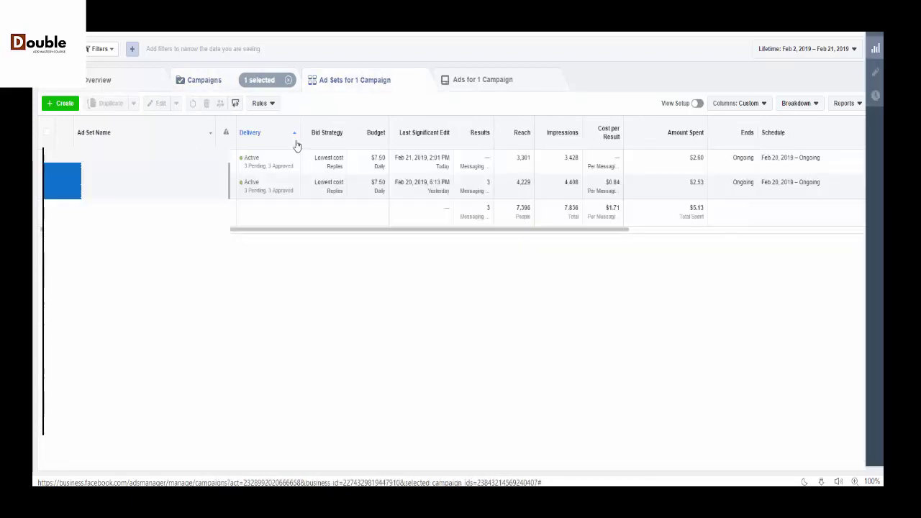
Review all ads of the messaging campaign and those of its "Carm" ad set, returning to the campaign's ad sets
left_click(484, 80)
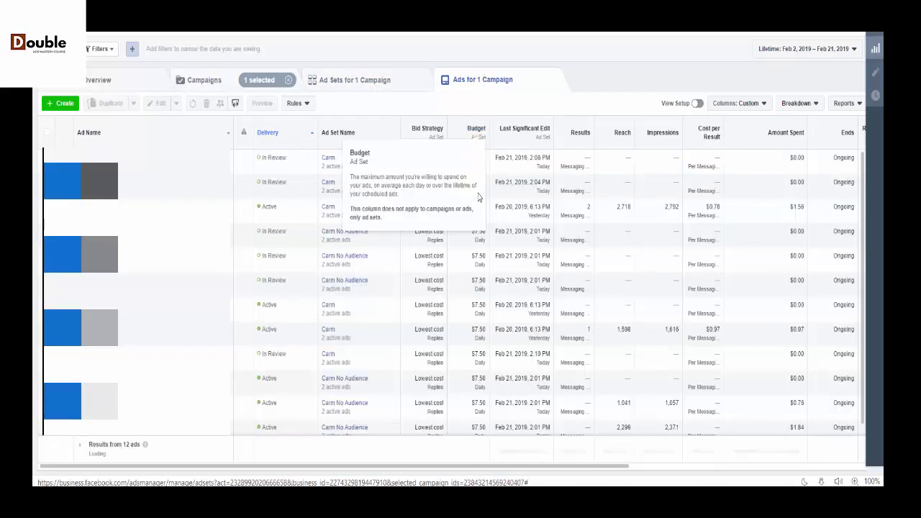
left_click(354, 80)
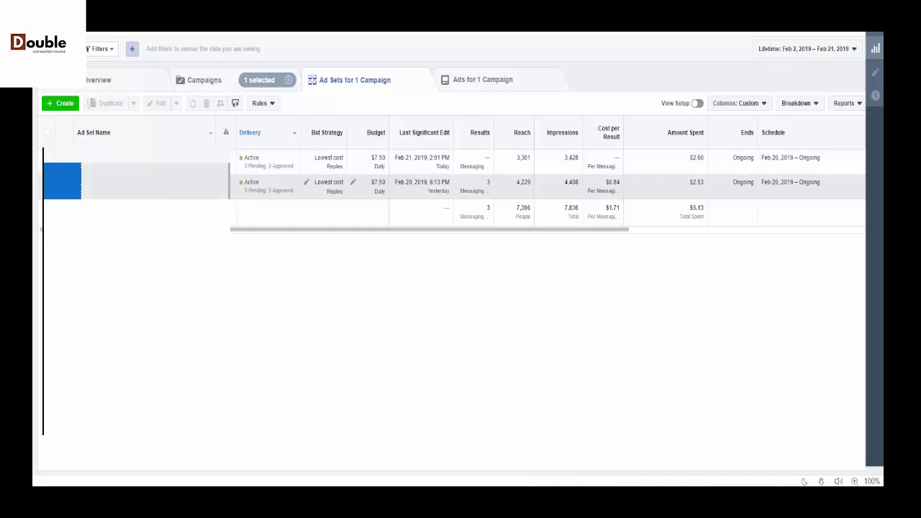
left_click(360, 186)
left_click(476, 79)
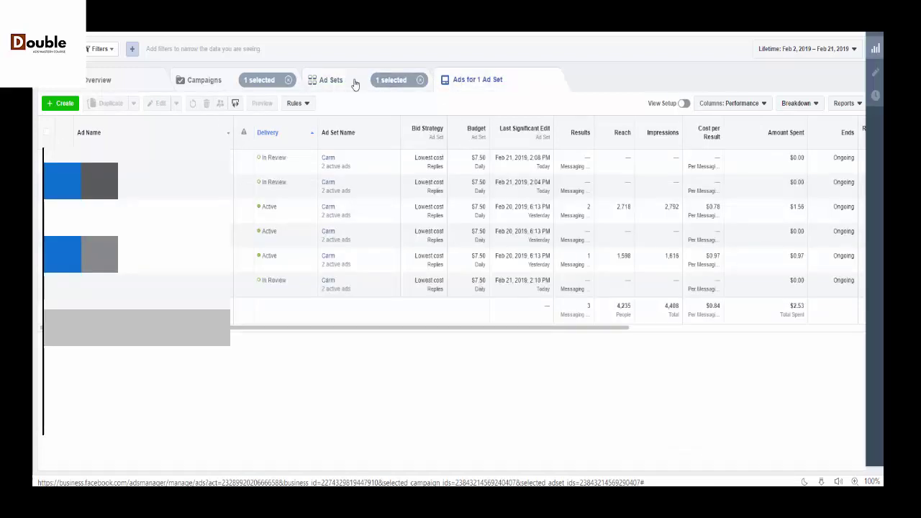
left_click(353, 82)
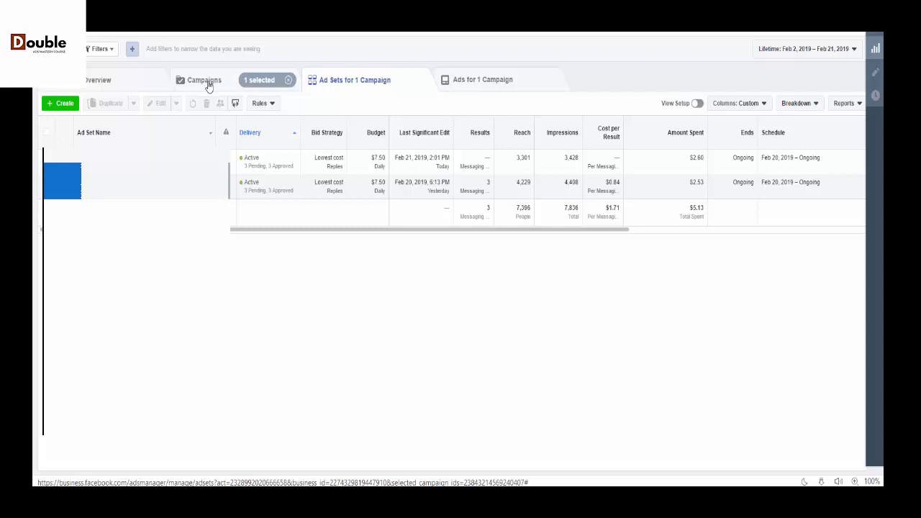
Reselect only the active post-engagement campaign and review its ads and ad sets
left_click(206, 82)
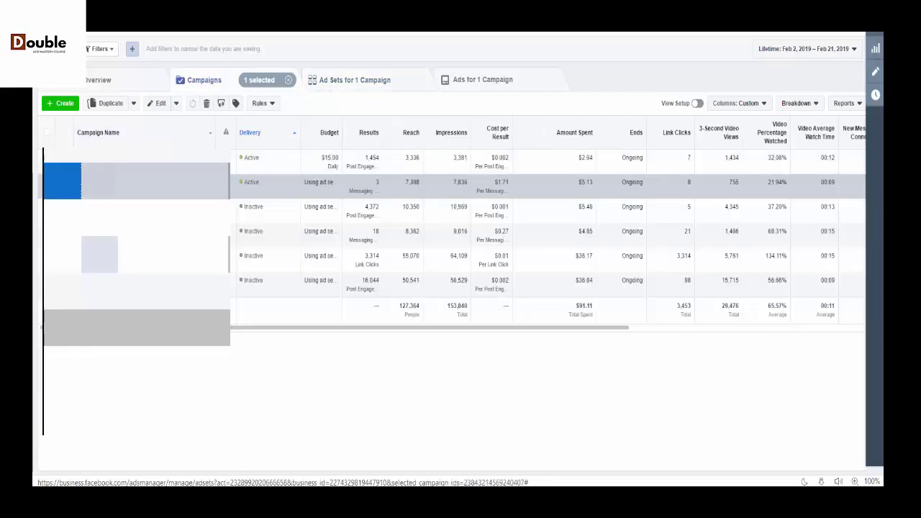
left_click(46, 181)
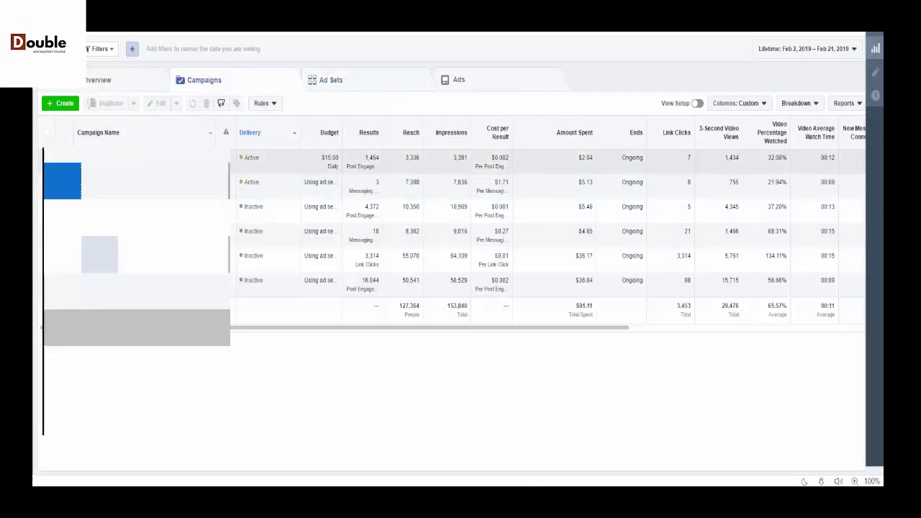
left_click(46, 158)
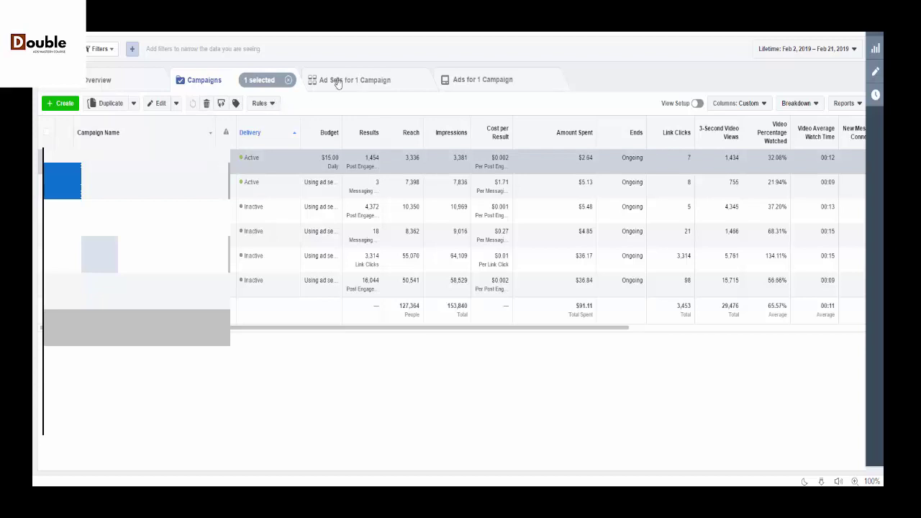
left_click(365, 80)
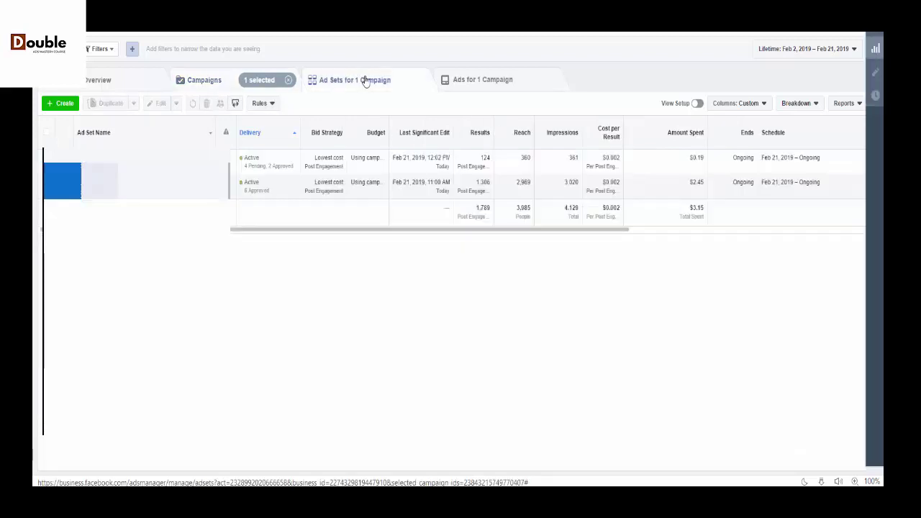
left_click(470, 80)
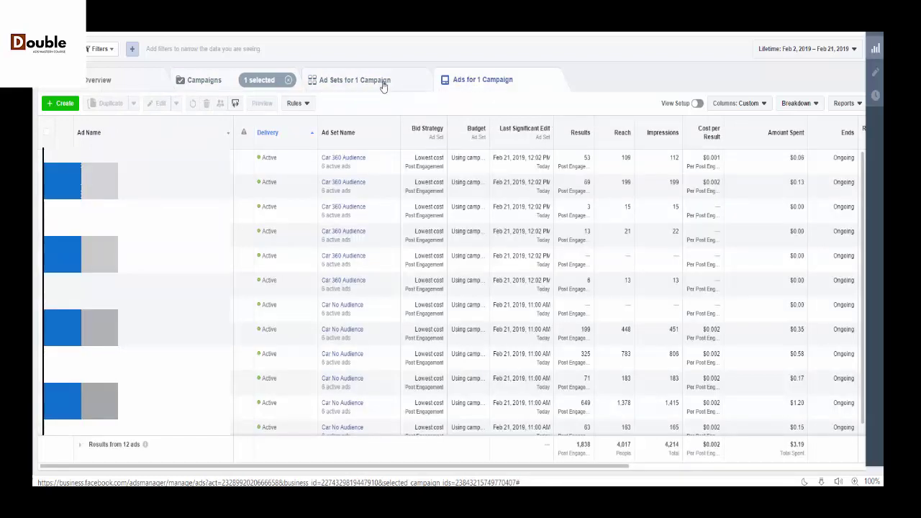
left_click(382, 84)
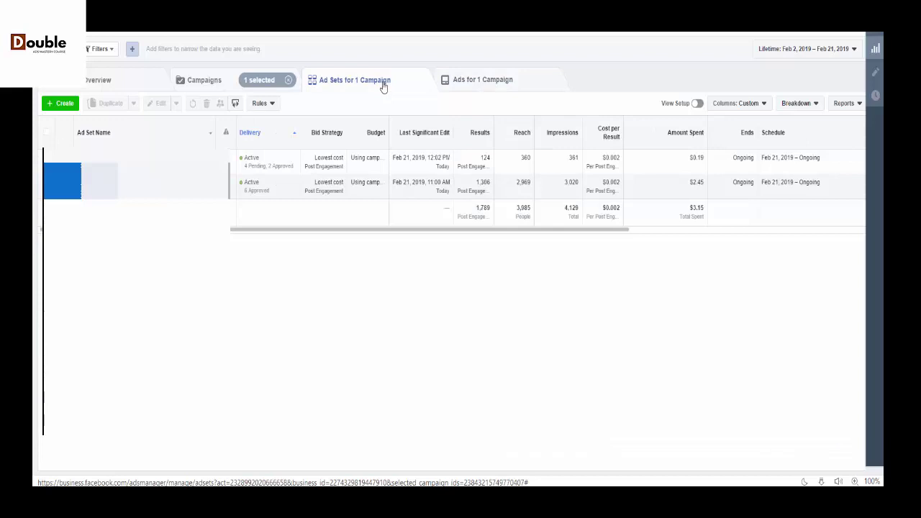
Return from the post-engagement campaign's ad sets to the campaign list
left_click(211, 84)
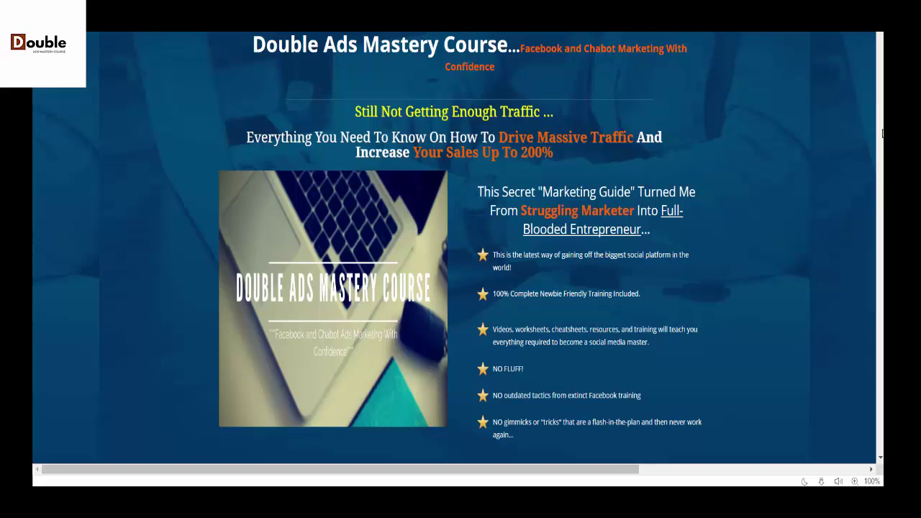
Switch to the Double Ads Mastery Course sales page and review its testimonials, payment options and 30-day money back guarantee
scroll(848, 154, "down", 15)
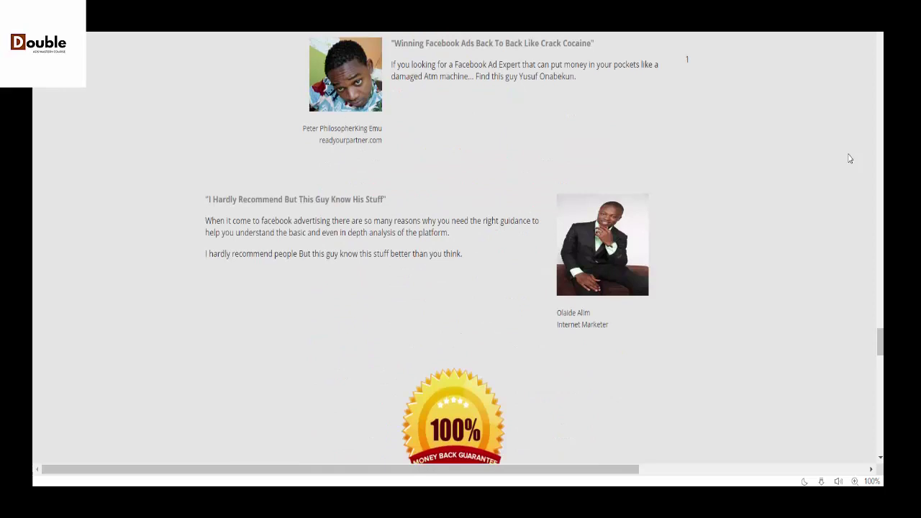
scroll(849, 158, "down", 1)
scroll(849, 158, "down", 1)
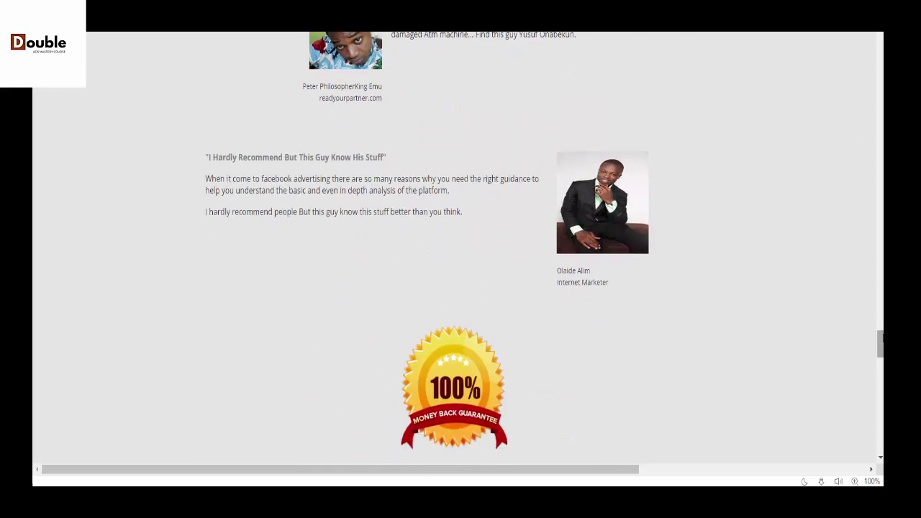
left_click_drag(880, 344, 880, 383)
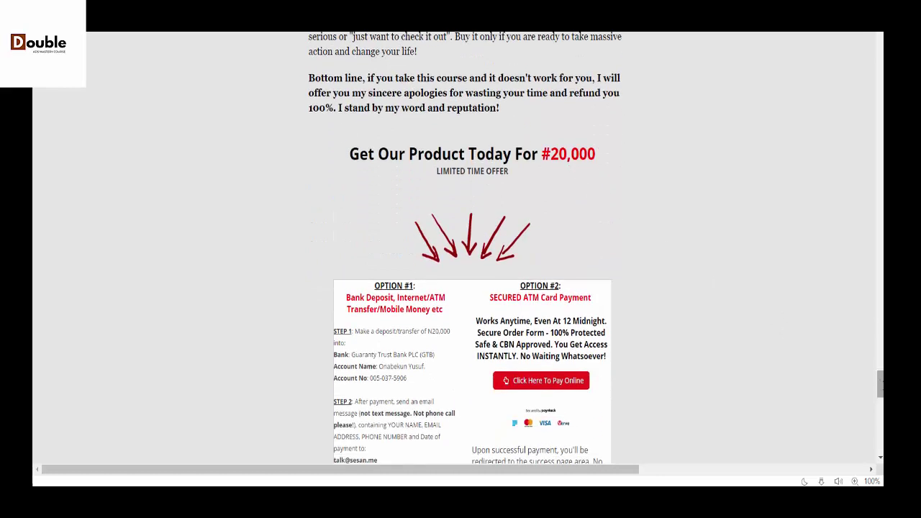
left_click_drag(880, 377, 880, 366)
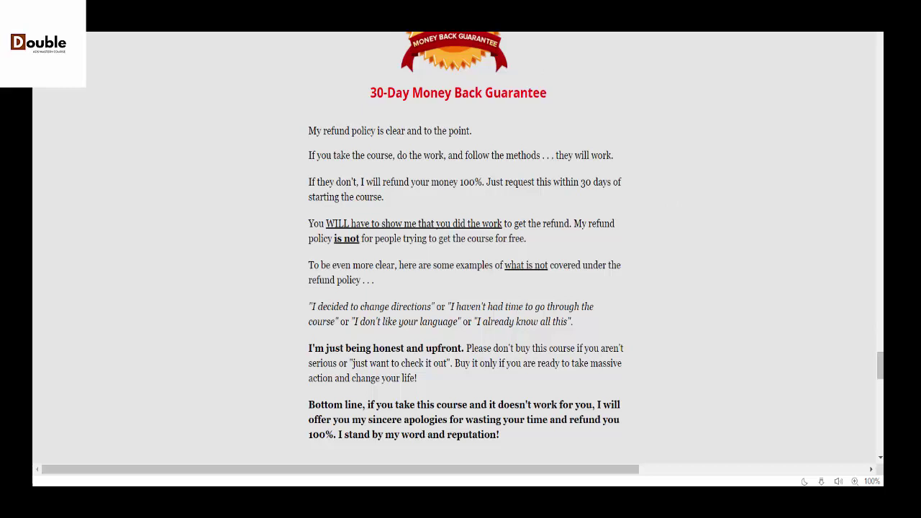
key("ctrl+t")
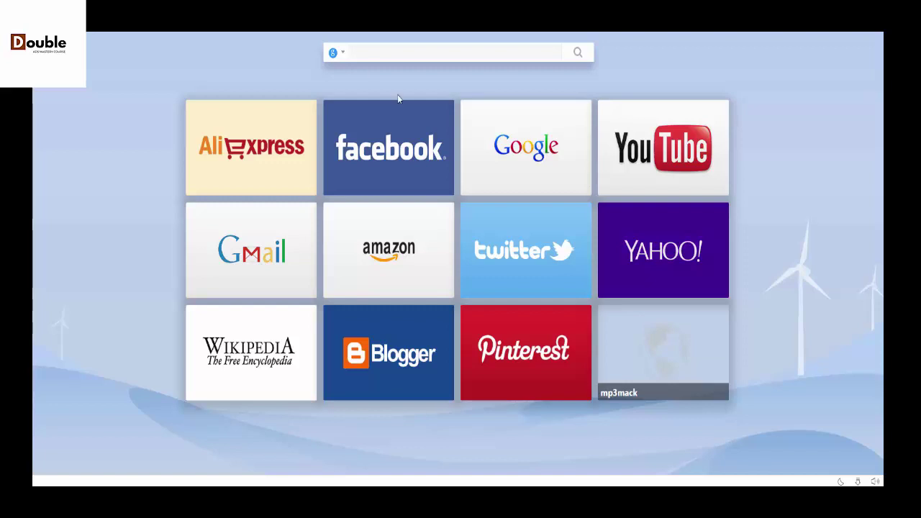
key("alt+Tab")
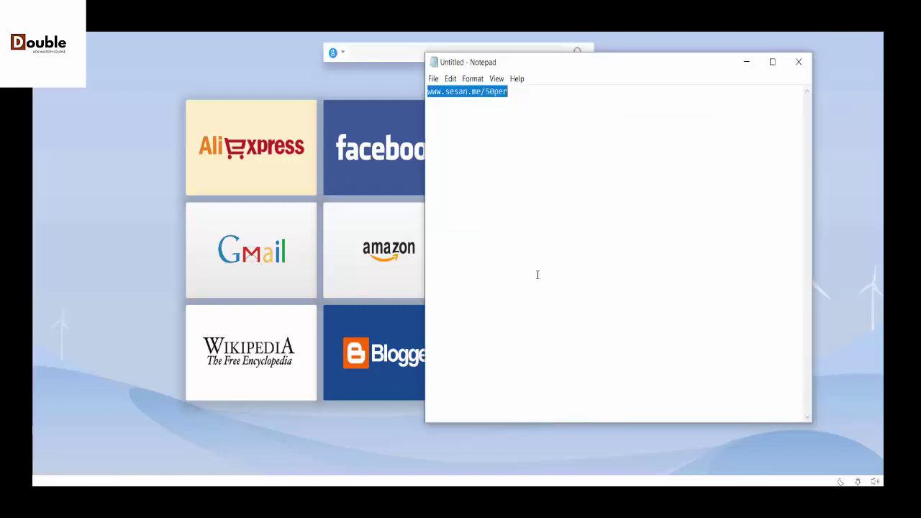
left_click(496, 81)
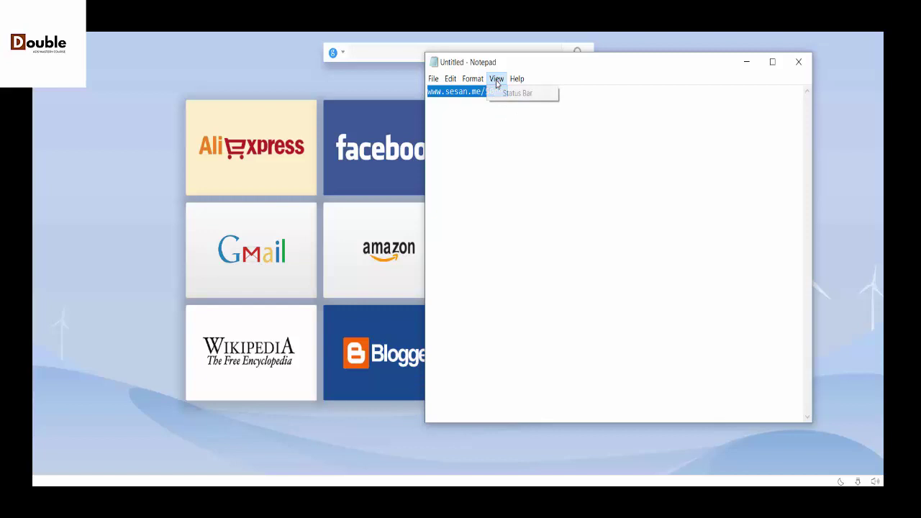
left_click(473, 79)
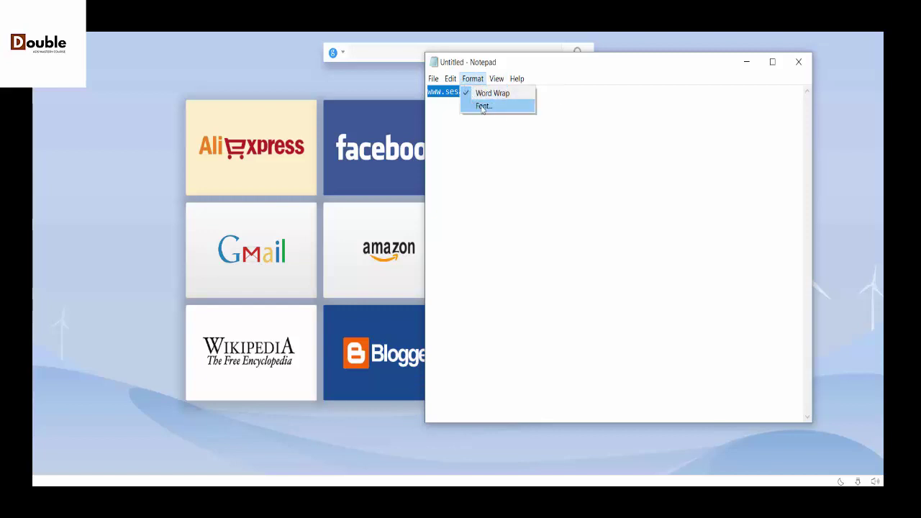
left_click(482, 107)
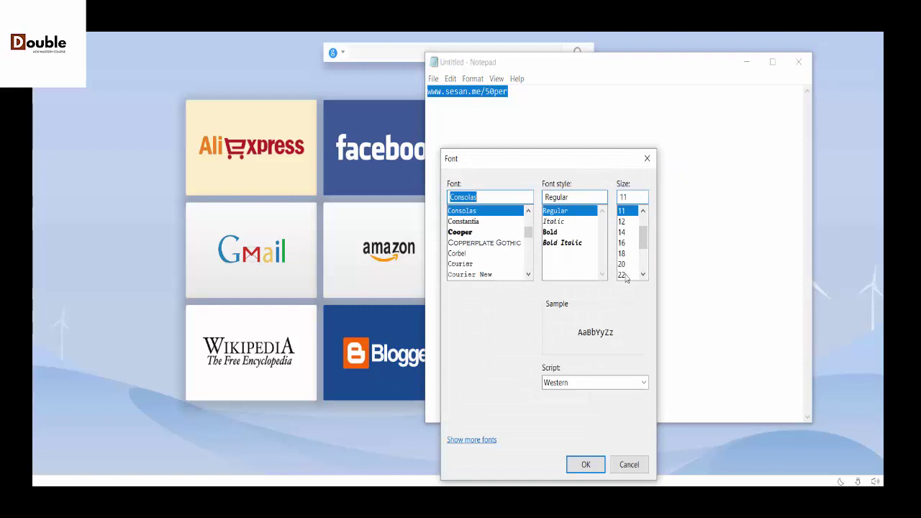
left_click(623, 276)
left_click(586, 464)
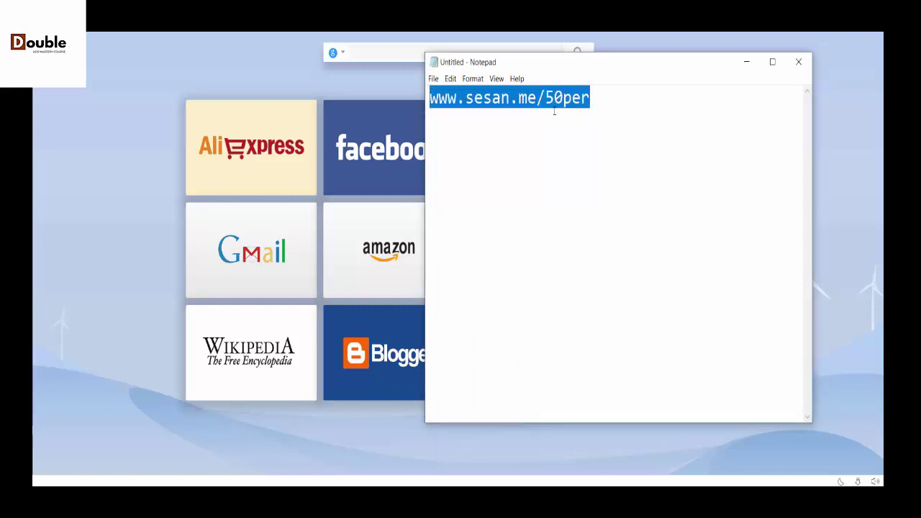
left_click(528, 104)
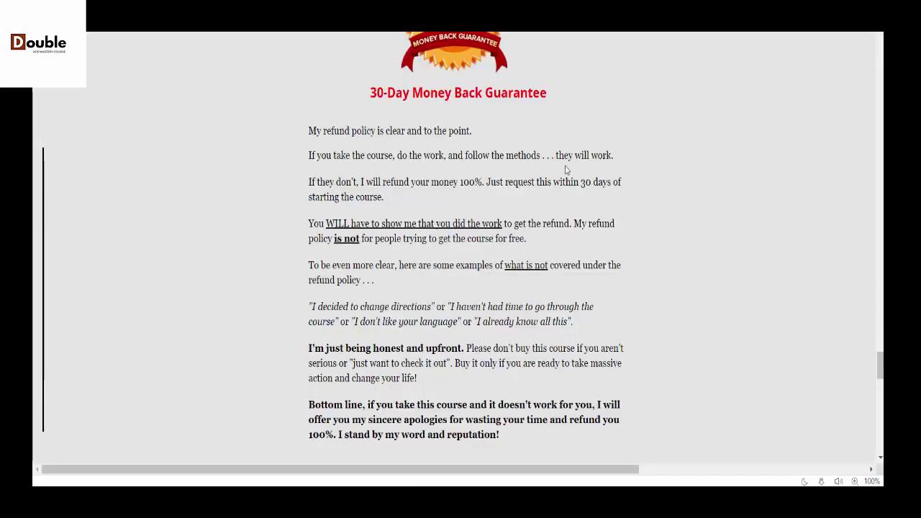
Return to the course sales page and review its training modules and the "What You'll Discover When You Get This Course" section
left_click_drag(880, 366, 879, 246)
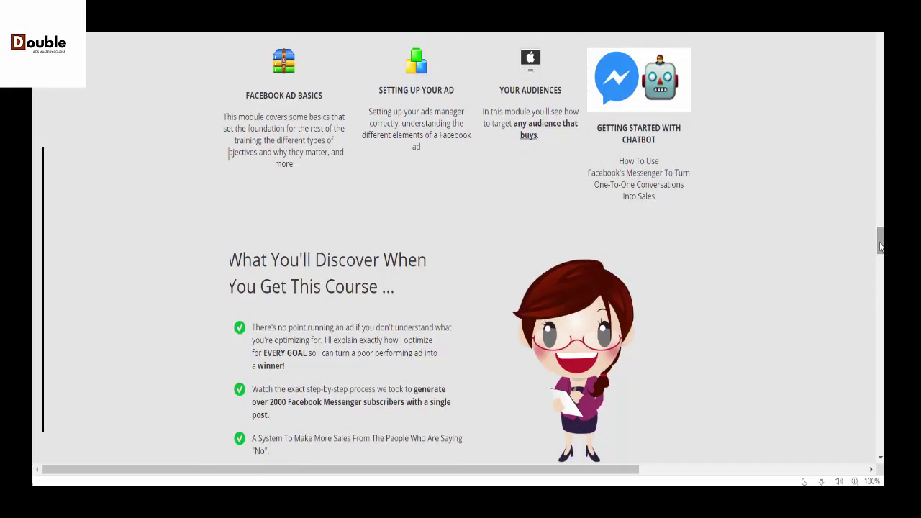